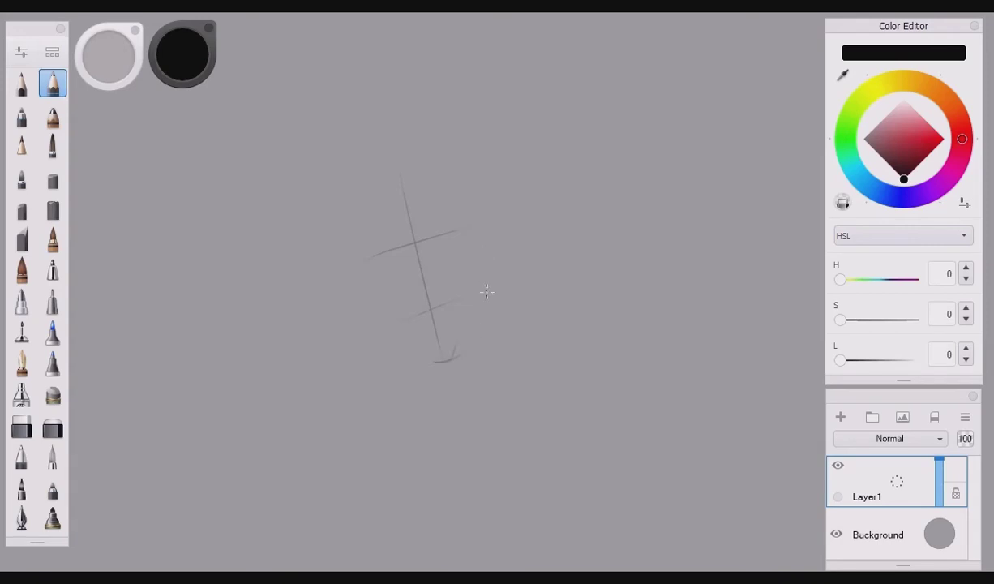
Sketch the face outline around the cross guidelines and sweep the first hair strands from the parting down both sides.
mouse_move(371, 256)
mouse_down()
mouse_move(387, 318)
mouse_move(449, 356)
mouse_move(487, 292)
mouse_up()
mouse_move(378, 183)
mouse_down()
mouse_move(363, 308)
mouse_move(371, 385)
mouse_up()
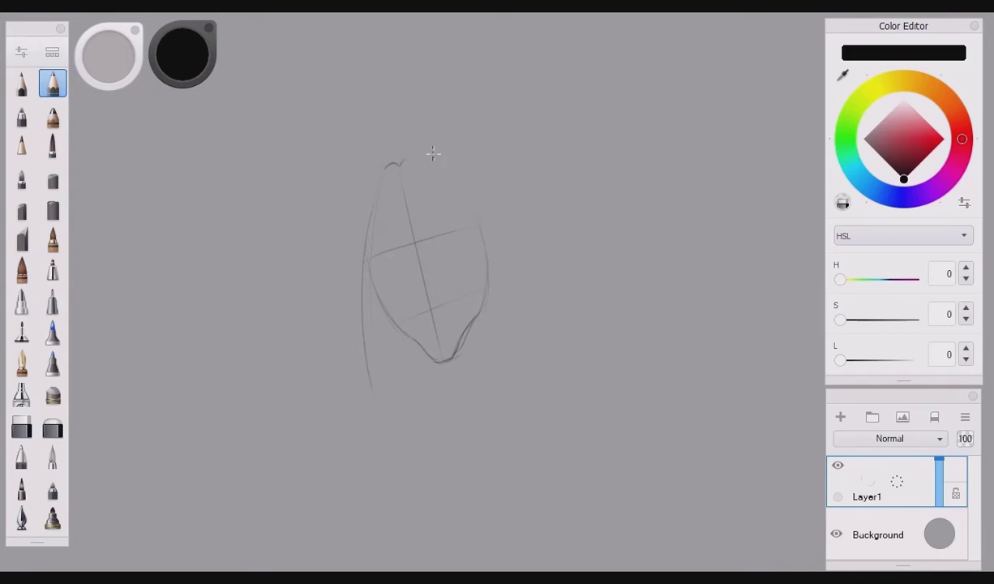
drag(436, 176, 538, 249)
key(ctrl+z)
mouse_move(425, 167)
mouse_down()
mouse_move(510, 219)
mouse_move(546, 281)
mouse_up()
mouse_move(403, 159)
mouse_down()
mouse_move(525, 200)
mouse_move(550, 308)
mouse_up()
key(ctrl+z)
drag(496, 188, 550, 288)
drag(485, 182, 548, 282)
mouse_move(382, 159)
mouse_down()
mouse_move(358, 188)
mouse_move(397, 154)
mouse_up()
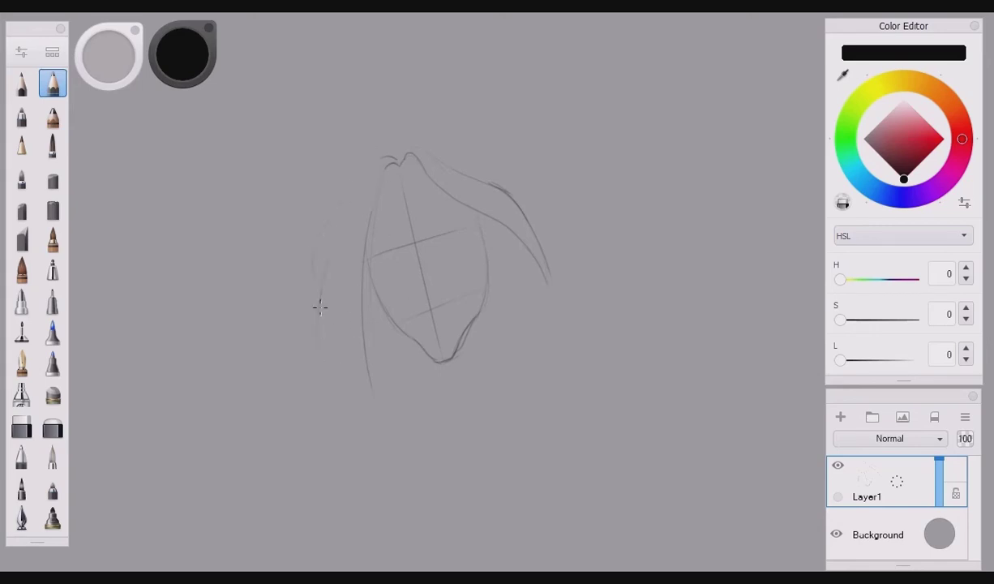
Sketch the outer hair edge and the jagged pointed hair tips on the left side of the face.
mouse_move(313, 324)
mouse_down()
mouse_move(310, 365)
mouse_move(324, 381)
mouse_up()
drag(338, 337, 377, 408)
mouse_move(377, 318)
mouse_down()
mouse_move(407, 345)
mouse_move(395, 387)
mouse_move(387, 360)
mouse_up()
mouse_move(372, 342)
mouse_down()
mouse_move(391, 375)
mouse_move(350, 369)
mouse_up()
drag(352, 326, 356, 372)
drag(373, 307, 409, 359)
Extend the outer hair edge on the right side and add pointed tips down to jaw level.
drag(536, 244, 555, 309)
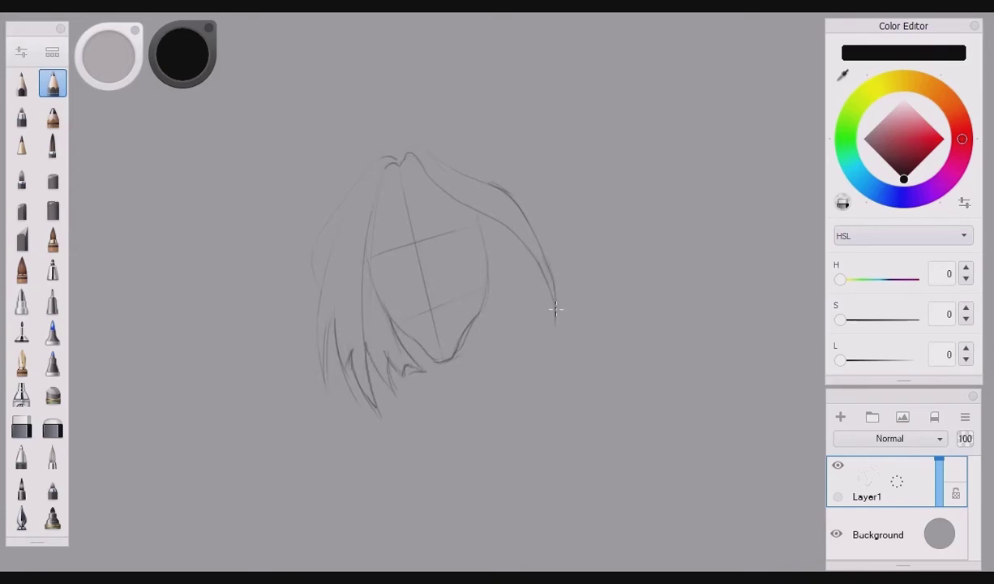
mouse_move(501, 324)
mouse_down()
mouse_move(526, 346)
mouse_move(530, 316)
mouse_move(501, 354)
mouse_up()
drag(523, 286, 512, 336)
drag(521, 259, 504, 335)
drag(484, 253, 472, 372)
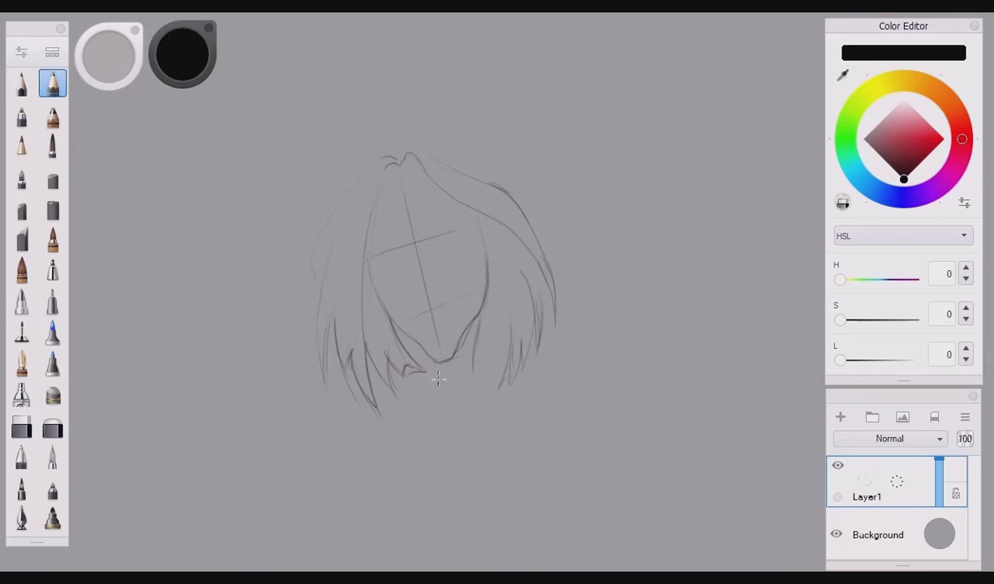
Reinforce the jaw and sketch the base of the neck, the inner hair ends and both shoulder curves.
mouse_move(387, 323)
mouse_down()
mouse_move(410, 358)
mouse_move(464, 350)
mouse_move(476, 329)
mouse_up()
drag(421, 374, 442, 394)
mouse_move(386, 356)
mouse_down()
mouse_move(397, 397)
mouse_move(387, 391)
mouse_up()
mouse_move(476, 385)
mouse_down()
mouse_move(473, 347)
mouse_move(501, 385)
mouse_up()
drag(350, 389, 322, 478)
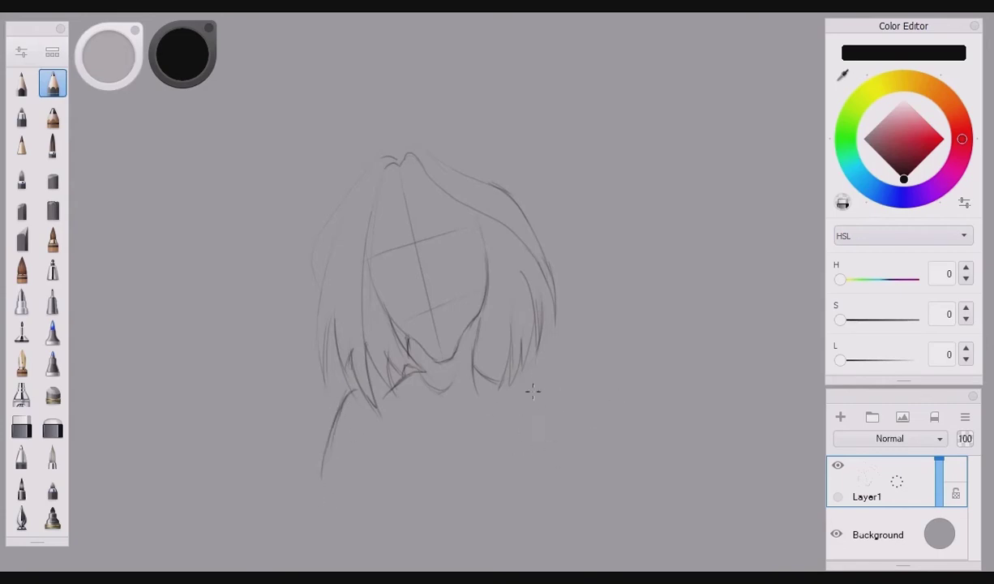
drag(542, 394, 546, 447)
mouse_move(522, 379)
mouse_down()
mouse_move(546, 406)
mouse_move(545, 394)
mouse_up()
Darken the swept hair strand and layered tips on the right side of the head.
drag(454, 199, 548, 269)
mouse_move(485, 209)
mouse_down()
mouse_move(550, 280)
mouse_move(543, 311)
mouse_up()
drag(542, 271, 555, 325)
drag(541, 278, 538, 343)
mouse_move(550, 260)
mouse_down()
mouse_move(498, 218)
mouse_move(556, 298)
mouse_move(535, 331)
mouse_up()
mouse_move(526, 284)
mouse_down()
mouse_move(531, 323)
mouse_move(524, 354)
mouse_up()
drag(519, 334, 523, 365)
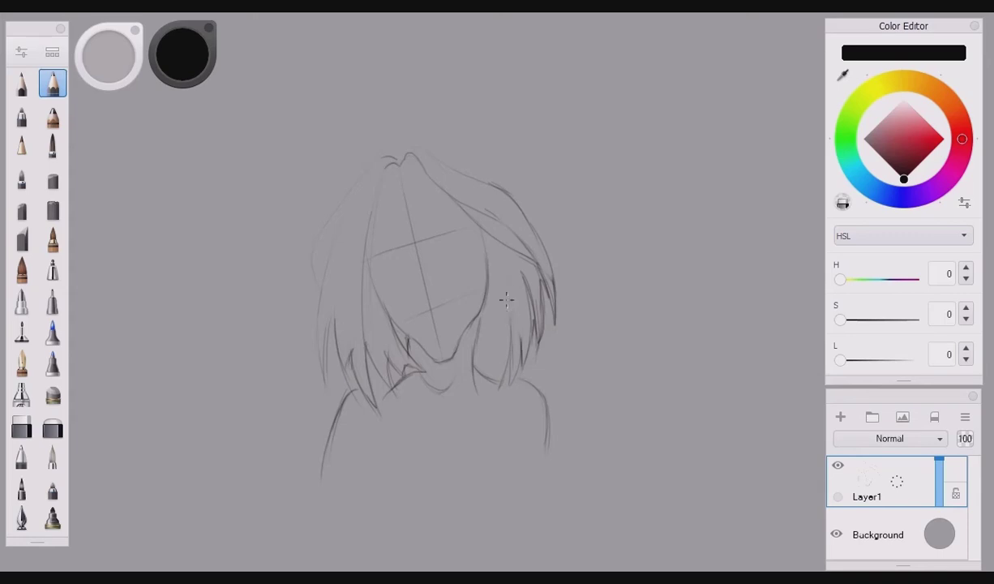
drag(488, 292, 483, 354)
Darken the left hair strands, outer edge and crown, and reinforce the inner tips beside the right of the neck.
mouse_move(366, 188)
mouse_down()
mouse_move(352, 232)
mouse_move(359, 316)
mouse_up()
drag(327, 217, 317, 368)
mouse_move(322, 296)
mouse_down()
mouse_move(324, 357)
mouse_move(351, 356)
mouse_up()
drag(360, 270, 382, 405)
drag(344, 176, 303, 276)
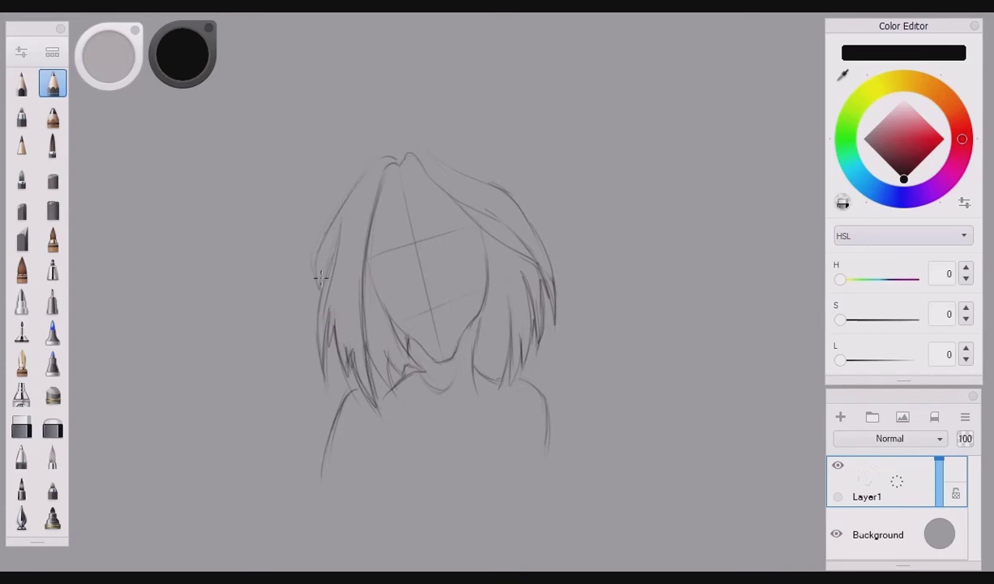
drag(322, 213, 306, 277)
mouse_move(379, 146)
mouse_down()
mouse_move(354, 180)
mouse_move(367, 173)
mouse_up()
drag(403, 150, 383, 161)
mouse_move(468, 320)
mouse_down()
mouse_move(491, 362)
mouse_move(515, 306)
mouse_move(504, 362)
mouse_move(470, 359)
mouse_up()
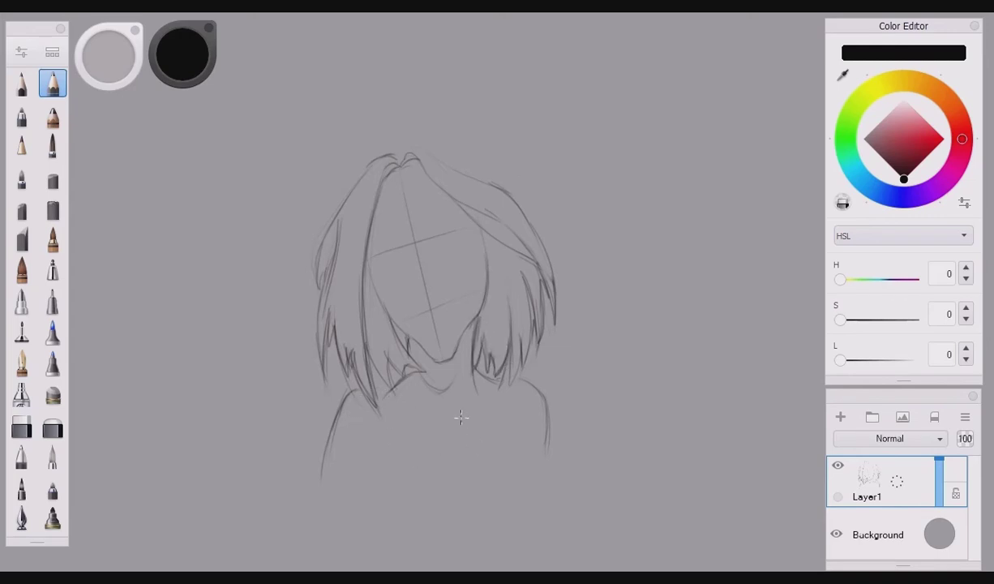
Sketch the collarbones, outer arms and armpit lines, and strengthen the neck line under the left hair tips.
mouse_move(390, 402)
mouse_down()
mouse_move(440, 449)
mouse_move(486, 419)
mouse_up()
drag(533, 441, 527, 467)
drag(545, 400, 547, 457)
drag(366, 452, 362, 484)
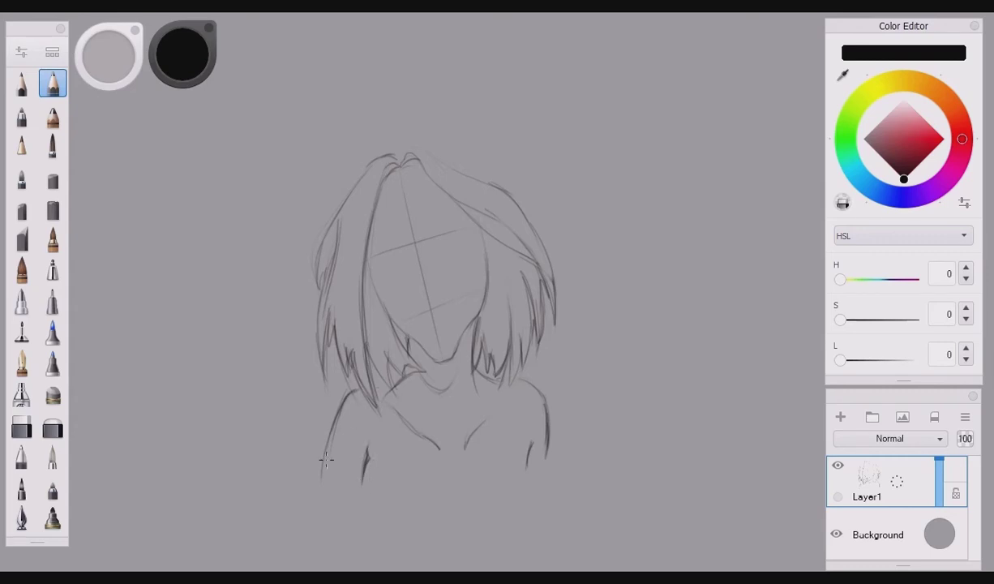
drag(381, 390, 405, 374)
drag(408, 338, 411, 359)
Sketch two large round eyes on the eye guideline with upward-looking irises and small lashes.
mouse_move(436, 240)
mouse_down()
mouse_move(433, 261)
mouse_move(459, 247)
mouse_move(468, 265)
mouse_move(433, 260)
mouse_move(442, 249)
mouse_move(417, 260)
mouse_move(468, 254)
mouse_up()
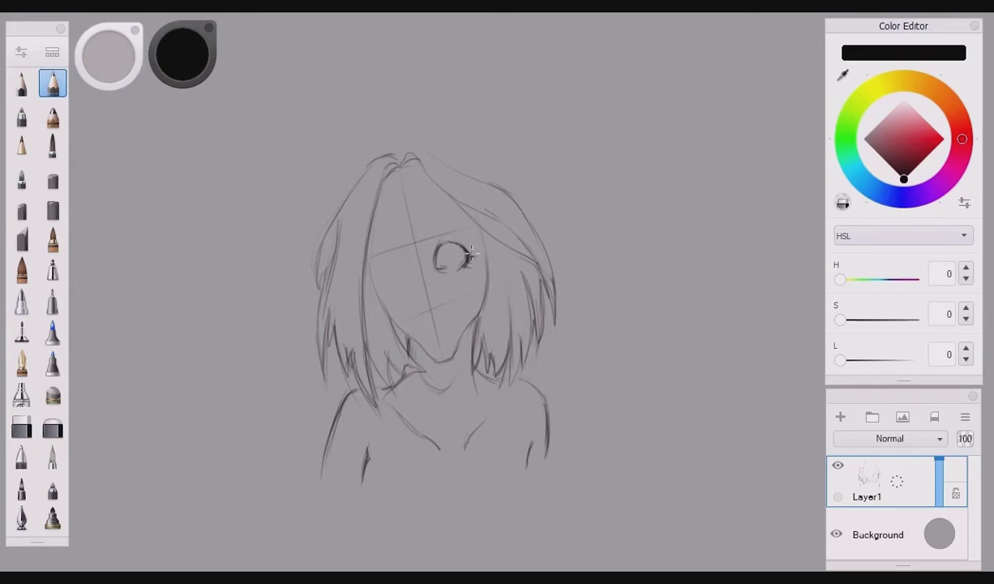
mouse_move(403, 261)
mouse_down()
mouse_move(394, 276)
mouse_move(390, 256)
mouse_move(396, 283)
mouse_up()
key(ctrl+z)
key(ctrl+z)
mouse_move(378, 269)
mouse_down()
mouse_move(381, 282)
mouse_move(411, 274)
mouse_move(392, 284)
mouse_up()
drag(392, 279, 380, 261)
drag(439, 249, 452, 235)
mouse_move(391, 261)
mouse_down()
mouse_move(373, 253)
mouse_move(396, 258)
mouse_move(383, 259)
mouse_up()
drag(441, 250, 453, 252)
Draw both eyebrows, darken the jaw contour, and add the right ear with an earring.
mouse_move(398, 237)
mouse_down()
mouse_move(375, 228)
mouse_move(400, 247)
mouse_move(371, 235)
mouse_up()
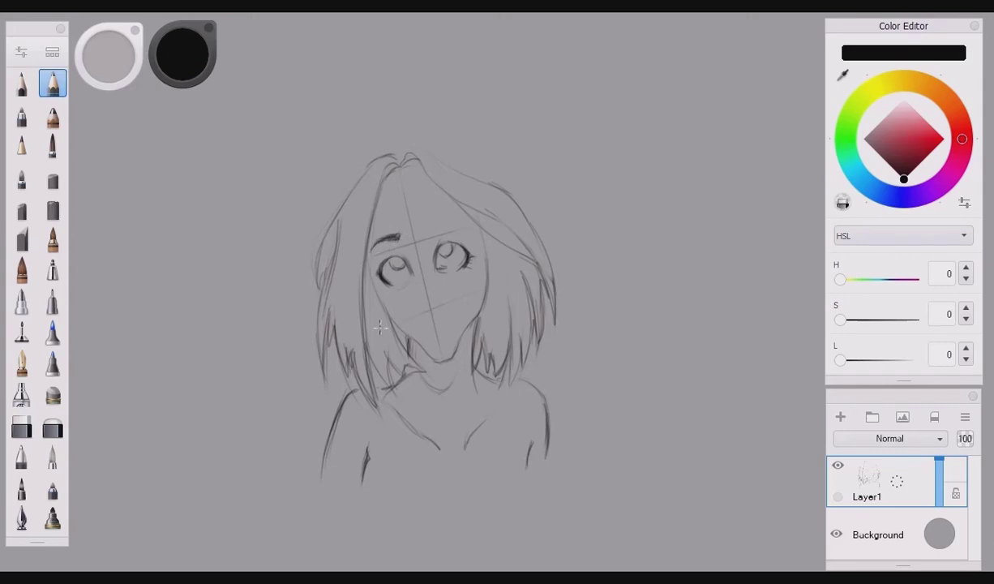
mouse_move(372, 278)
mouse_down()
mouse_move(377, 304)
mouse_move(424, 350)
mouse_up()
mouse_move(425, 222)
mouse_down()
mouse_move(446, 217)
mouse_move(415, 213)
mouse_move(434, 204)
mouse_move(417, 213)
mouse_move(430, 221)
mouse_move(414, 213)
mouse_move(430, 206)
mouse_move(412, 212)
mouse_up()
mouse_move(478, 231)
mouse_down()
mouse_move(466, 258)
mouse_move(477, 244)
mouse_move(490, 260)
mouse_move(471, 326)
mouse_move(444, 361)
mouse_up()
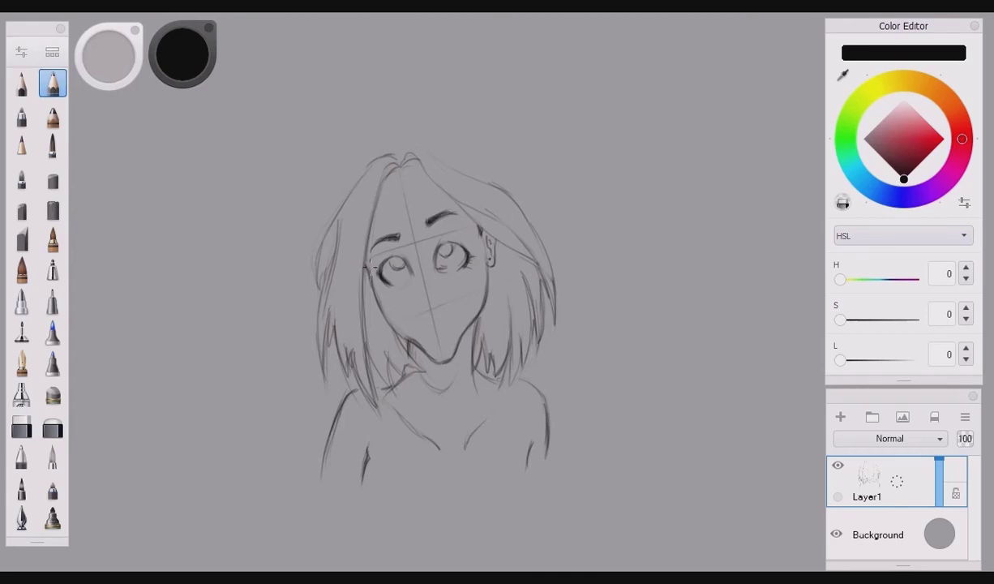
Strengthen the left side of the hair from the crown down to the jagged tips beside the neck.
mouse_move(390, 172)
mouse_down()
mouse_move(350, 312)
mouse_move(318, 288)
mouse_move(312, 340)
mouse_move(331, 326)
mouse_move(335, 361)
mouse_up()
drag(339, 177, 301, 282)
mouse_move(333, 233)
mouse_down()
mouse_move(345, 170)
mouse_move(364, 155)
mouse_move(371, 228)
mouse_up()
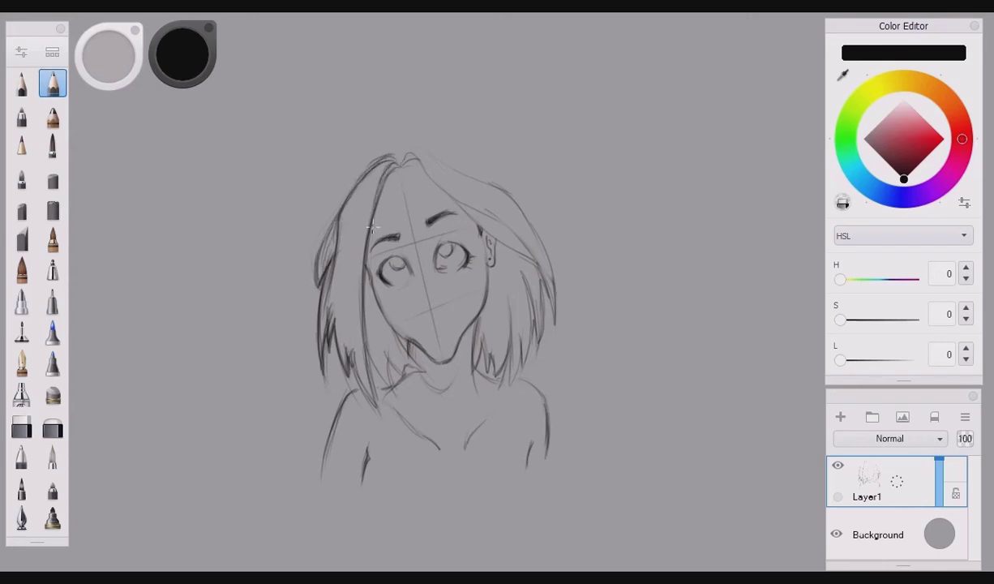
key(ctrl+z)
mouse_move(393, 337)
mouse_down()
mouse_move(395, 360)
mouse_move(369, 372)
mouse_up()
mouse_move(357, 333)
mouse_down()
mouse_move(367, 372)
mouse_move(344, 393)
mouse_up()
drag(393, 334, 405, 351)
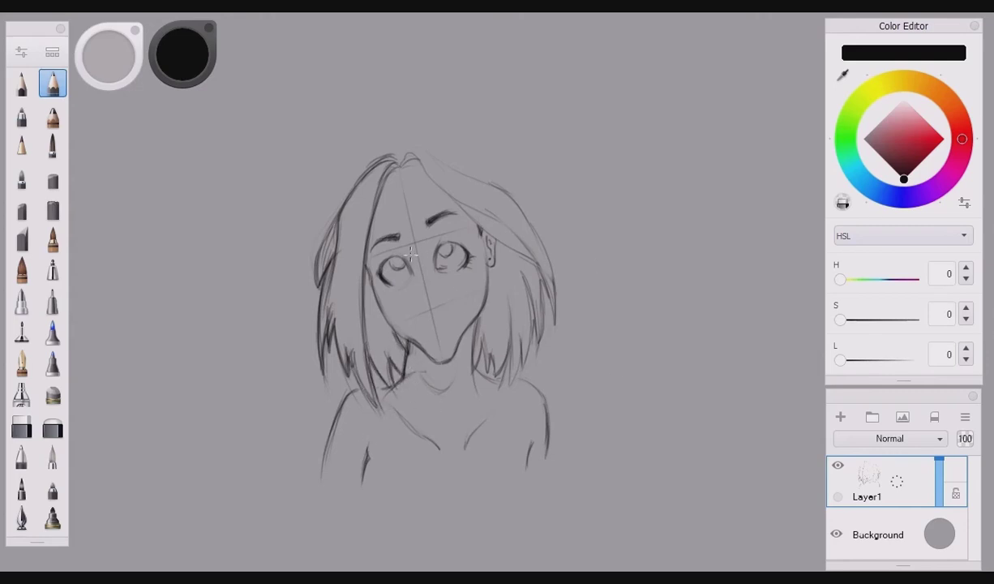
Draw the nose bridge, nose tip and nostril, and add a slanted, slightly smiling mouth below.
drag(409, 244, 434, 310)
scroll(414, 312, up, 2)
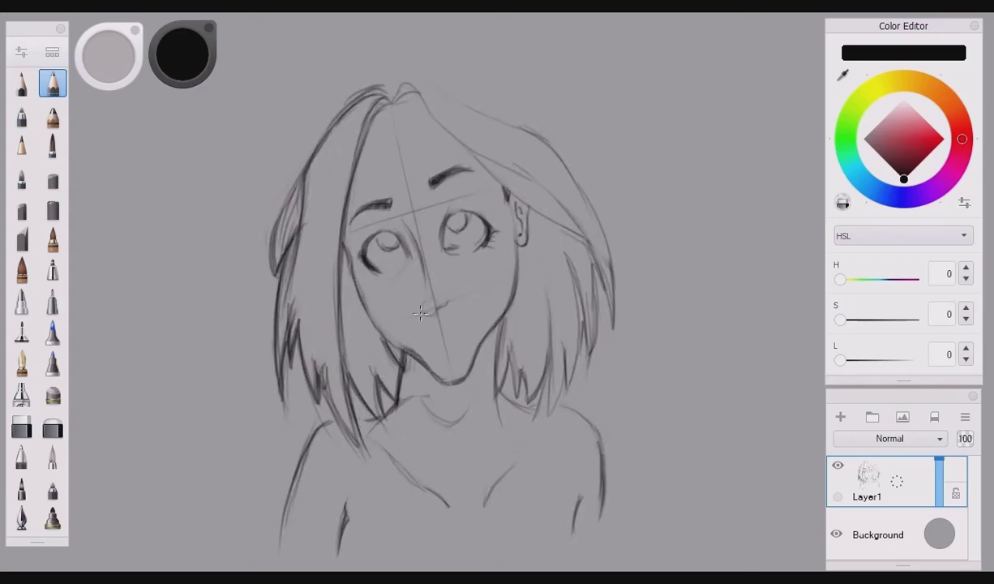
mouse_move(424, 315)
mouse_down()
mouse_move(413, 300)
mouse_move(431, 286)
mouse_move(425, 317)
mouse_up()
mouse_move(419, 293)
mouse_down()
mouse_move(424, 312)
mouse_move(410, 319)
mouse_up()
mouse_move(444, 333)
mouse_down()
mouse_move(485, 299)
mouse_move(433, 315)
mouse_move(467, 313)
mouse_up()
key(ctrl+z)
key(ctrl+z)
mouse_move(459, 316)
mouse_down()
mouse_move(438, 327)
mouse_move(425, 315)
mouse_move(437, 340)
mouse_move(414, 320)
mouse_move(448, 329)
mouse_up()
Set the Design Pencil's size to 5.2 and reduce the size of the eraser.
click(22, 53)
click(442, 257)
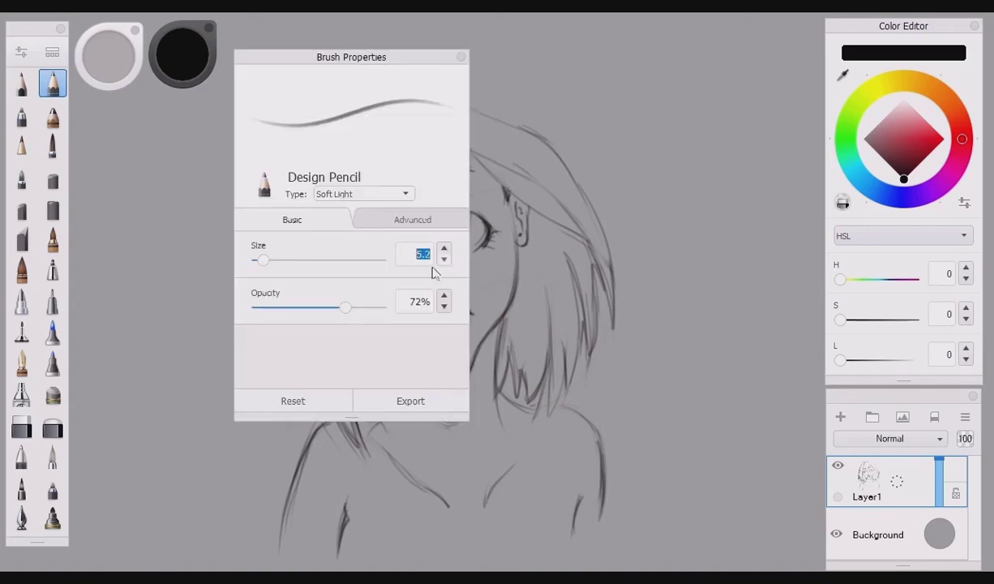
click(22, 427)
drag(283, 239, 270, 239)
click(461, 58)
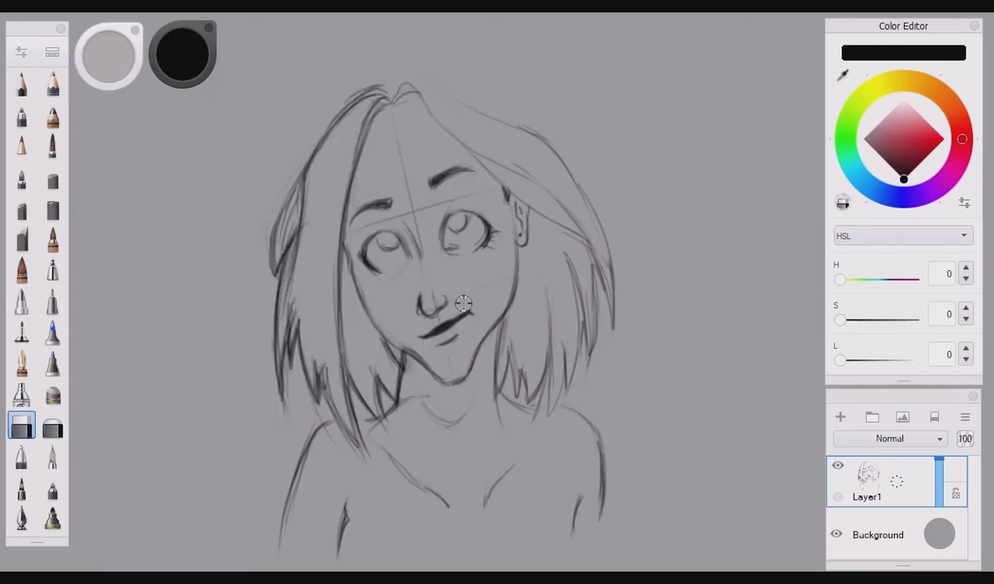
With the Design Pencil, darken the mouth line and dot freckles on the cheek left of the nose.
click(52, 84)
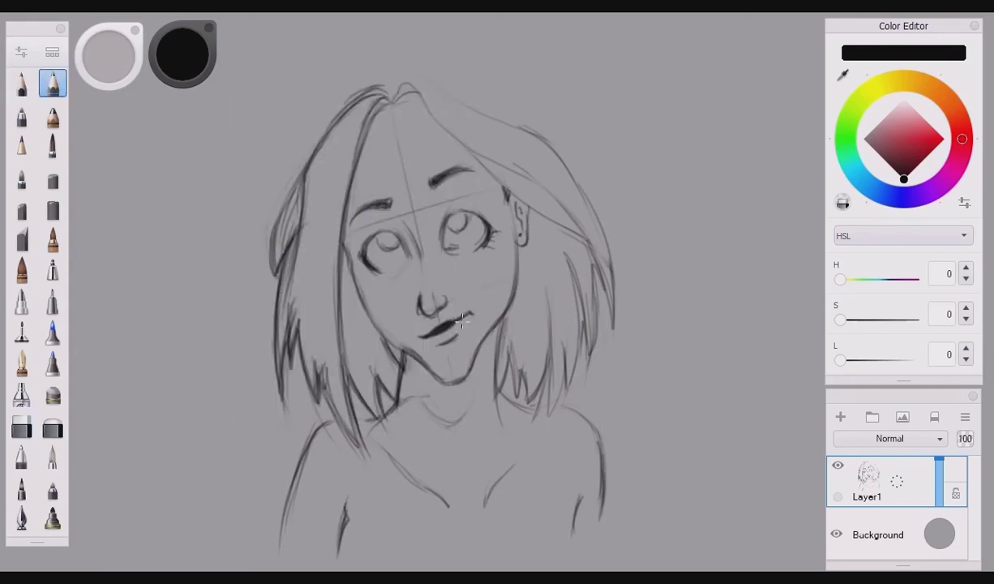
mouse_move(430, 328)
mouse_down()
mouse_move(451, 322)
mouse_move(416, 338)
mouse_up()
click(408, 283)
click(411, 280)
click(401, 283)
click(404, 293)
click(410, 271)
click(416, 276)
Darken the left eye's corner, extend the freckles across the nose and right cheek, and hatch the left side of the face.
drag(367, 253, 355, 249)
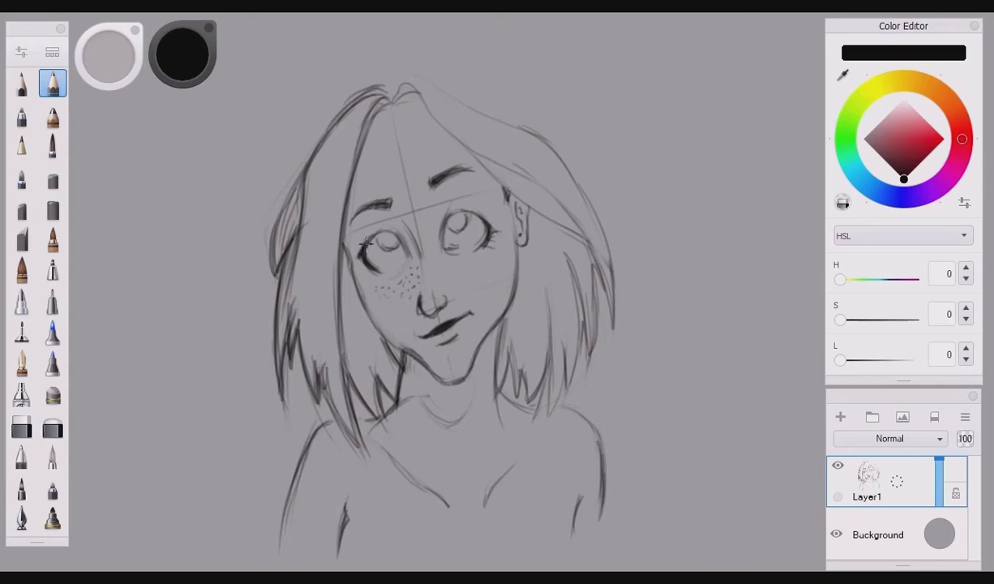
click(384, 291)
click(389, 285)
click(424, 261)
click(414, 265)
drag(357, 258, 349, 303)
drag(334, 243, 354, 257)
click(441, 264)
click(438, 273)
click(467, 278)
Shade beside the nose bridge and along the left cheek, and fill in both pupils.
drag(400, 233, 408, 264)
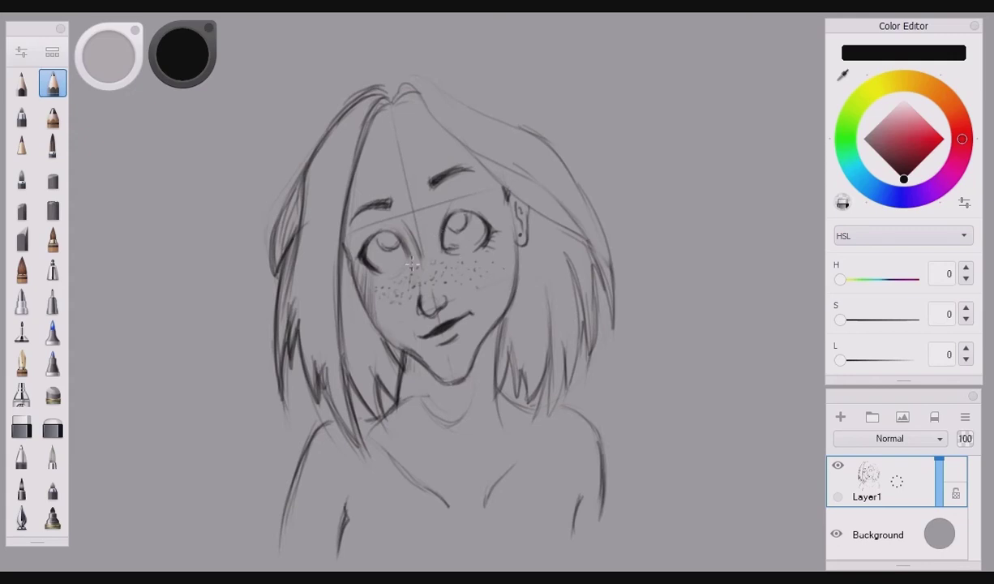
drag(346, 246, 371, 318)
mouse_move(457, 226)
mouse_down()
mouse_move(456, 210)
mouse_move(459, 224)
mouse_up()
mouse_move(397, 246)
mouse_down()
mouse_move(362, 227)
mouse_move(392, 241)
mouse_up()
Darken the right side of the hair from the parting and crown down to the layered tips.
mouse_move(387, 81)
mouse_down()
mouse_move(538, 198)
mouse_move(580, 271)
mouse_up()
drag(437, 130, 567, 243)
mouse_move(558, 150)
mouse_down()
mouse_move(593, 279)
mouse_move(559, 339)
mouse_up()
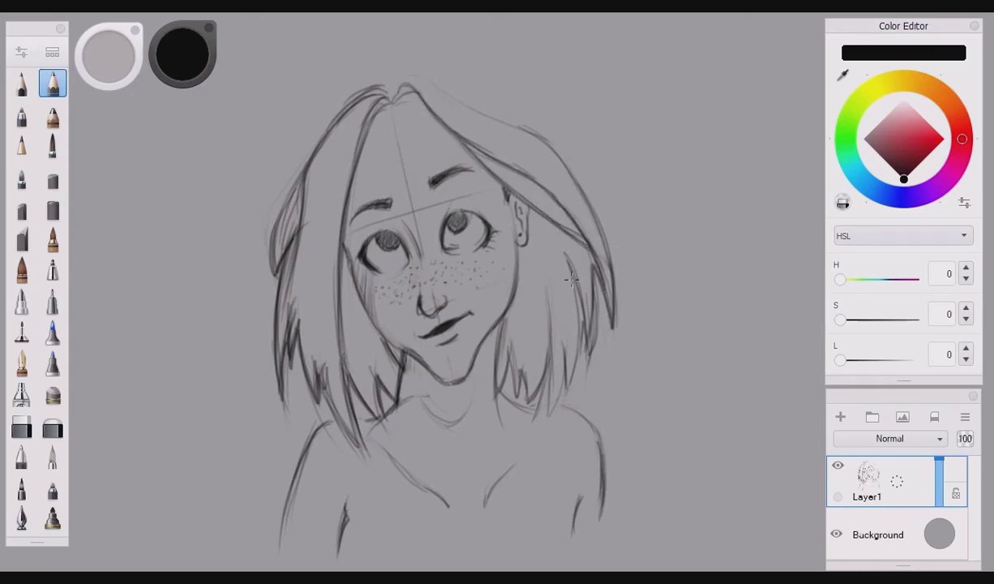
mouse_move(560, 250)
mouse_down()
mouse_move(541, 365)
mouse_move(525, 402)
mouse_up()
mouse_move(541, 334)
mouse_down()
mouse_move(549, 389)
mouse_move(518, 382)
mouse_up()
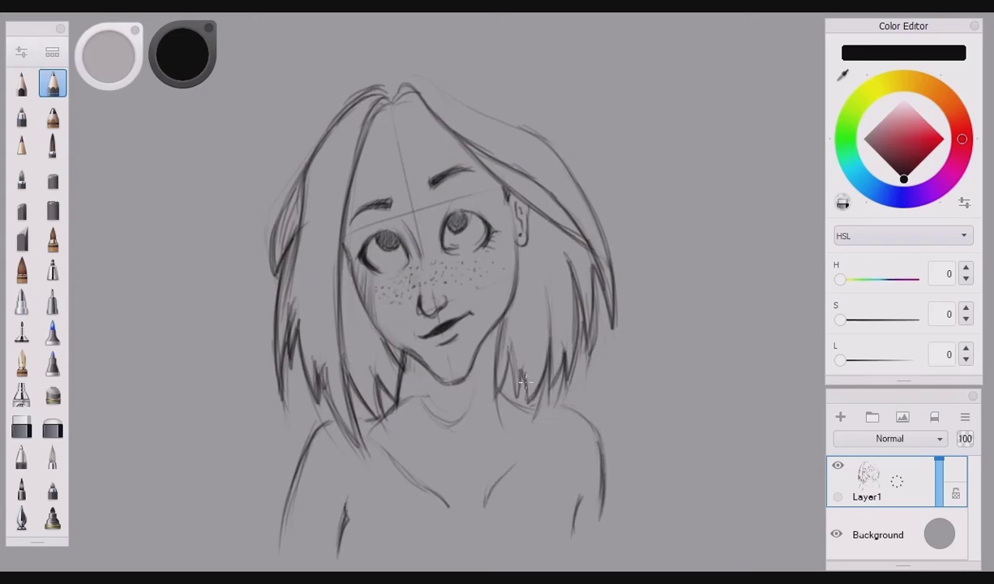
drag(507, 334, 490, 381)
mouse_move(490, 306)
mouse_down()
mouse_move(478, 373)
mouse_move(476, 355)
mouse_up()
mouse_move(406, 77)
mouse_down()
mouse_move(433, 81)
mouse_move(522, 143)
mouse_up()
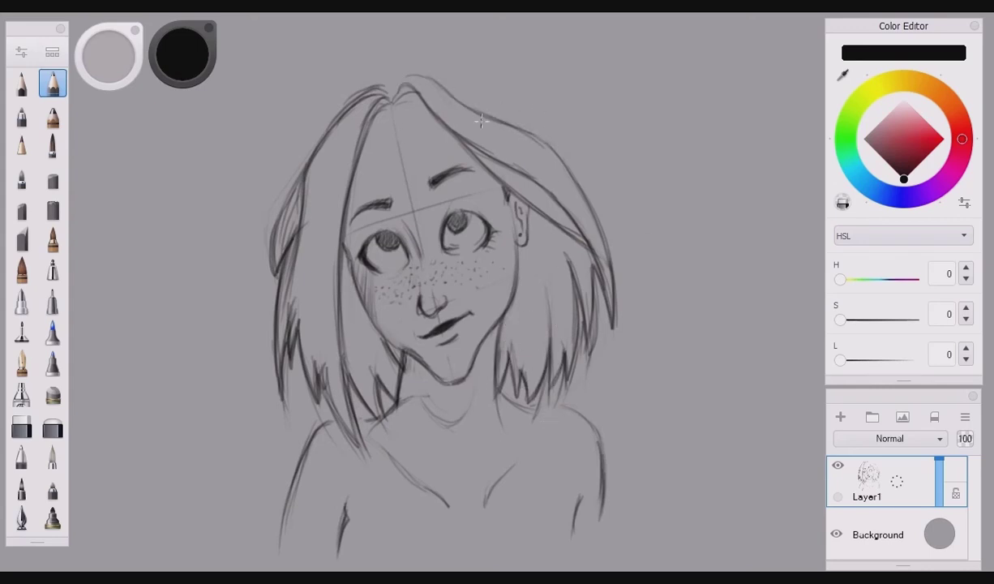
Hatch a shadow under the chin, dot freckles on both shoulders, and deepen the shading at the left cheek and ear.
mouse_move(415, 380)
mouse_down()
mouse_move(455, 389)
mouse_move(452, 374)
mouse_move(433, 415)
mouse_move(437, 372)
mouse_move(424, 379)
mouse_move(421, 363)
mouse_move(392, 378)
mouse_up()
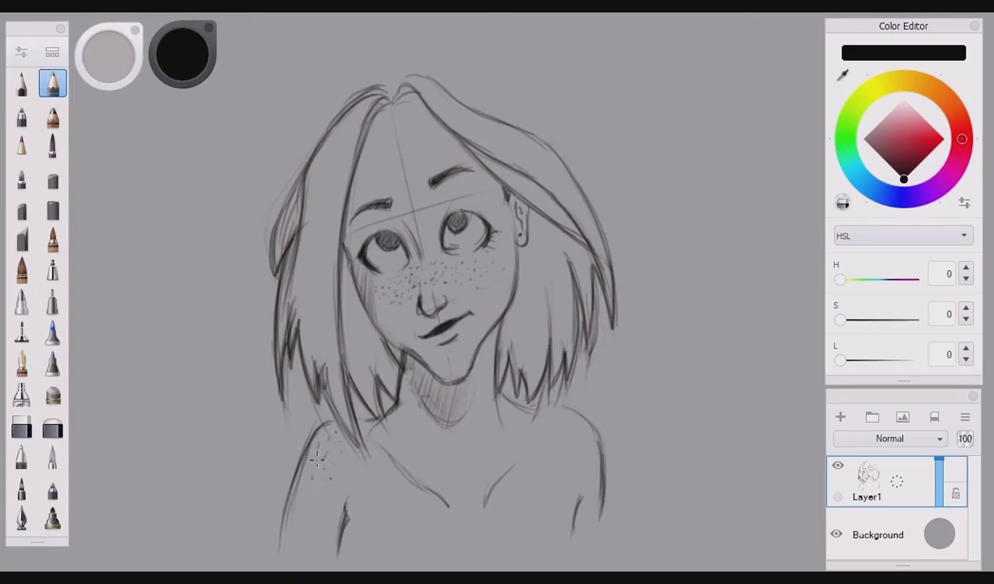
drag(316, 458, 371, 458)
mouse_move(553, 421)
mouse_down()
mouse_move(514, 418)
mouse_move(569, 437)
mouse_move(536, 434)
mouse_move(555, 460)
mouse_up()
drag(334, 239, 364, 317)
drag(499, 230, 493, 259)
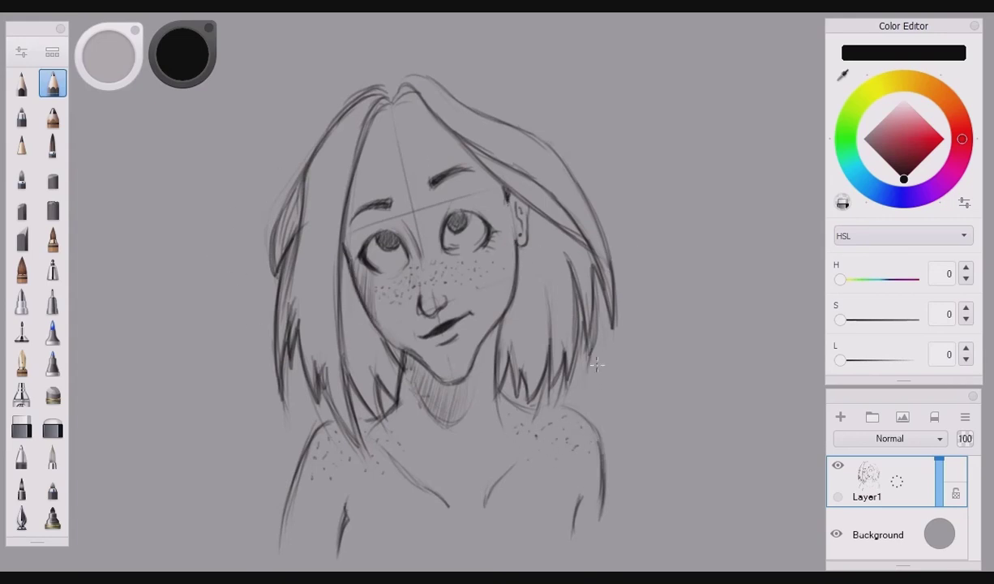
Draw two thin straps descending from the neck and sketch the off-shoulder neckline across the chest and arms.
drag(625, 371, 614, 309)
mouse_move(389, 343)
mouse_down()
mouse_move(358, 486)
mouse_move(360, 462)
mouse_up()
mouse_move(385, 325)
mouse_down()
mouse_move(358, 480)
mouse_move(365, 456)
mouse_up()
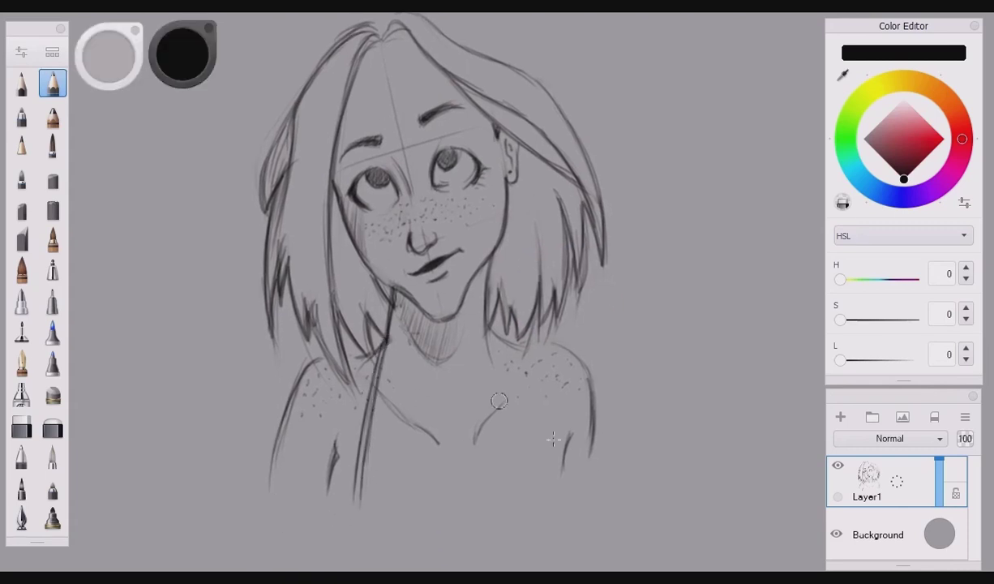
drag(490, 337, 531, 489)
key(ctrl+z)
mouse_move(490, 332)
mouse_down()
mouse_move(527, 464)
mouse_move(531, 448)
mouse_move(512, 451)
mouse_up()
drag(487, 379, 507, 455)
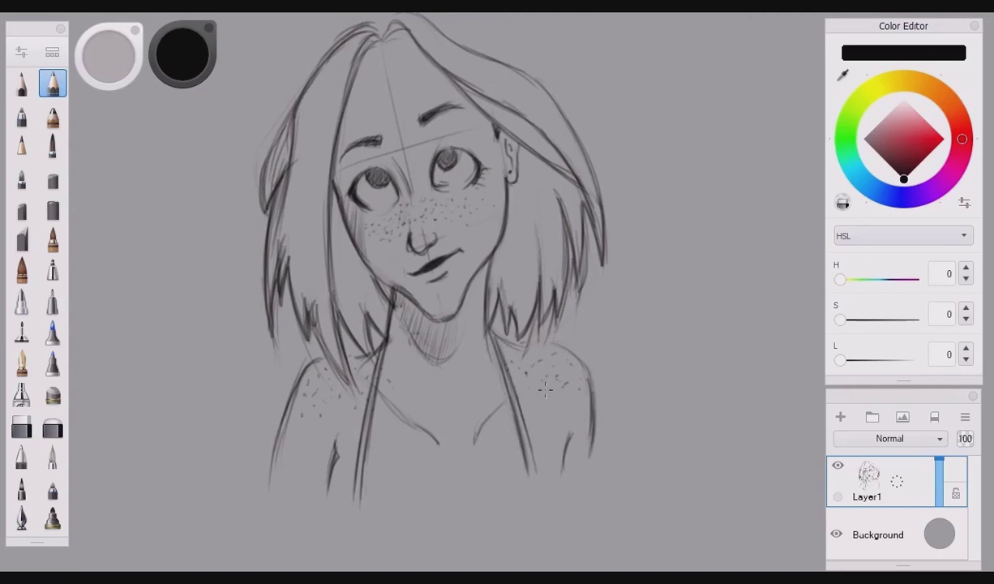
drag(466, 495, 592, 463)
drag(327, 491, 267, 481)
Sketch the flared ruffled sleeve on the left arm with vertical folds and a wavy hem.
key(space)
drag(365, 465, 383, 364)
drag(284, 380, 244, 491)
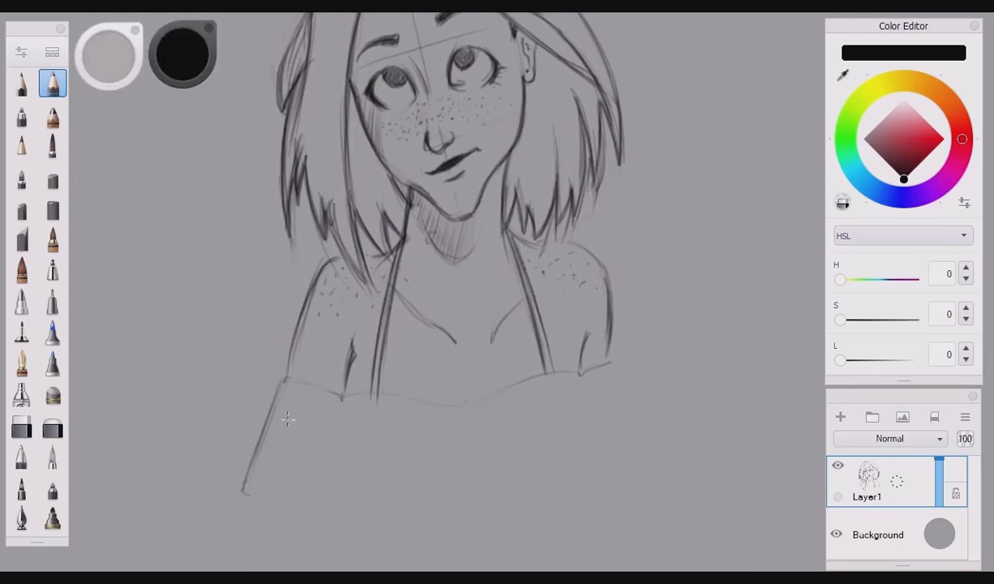
drag(286, 401, 262, 511)
drag(266, 425, 251, 504)
drag(305, 446, 297, 531)
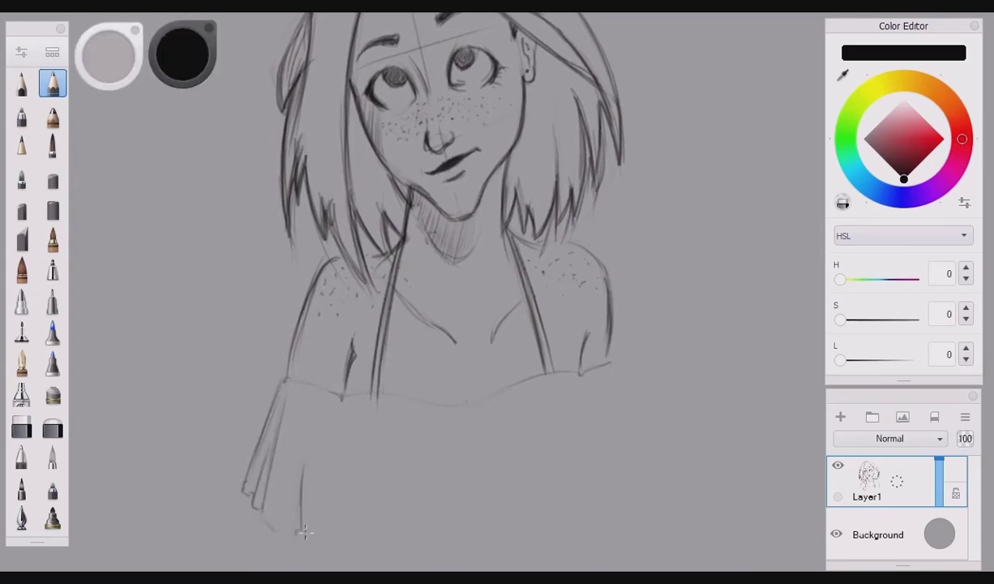
drag(342, 414, 339, 520)
drag(327, 524, 350, 525)
mouse_move(269, 379)
mouse_down()
mouse_move(243, 468)
mouse_move(251, 492)
mouse_up()
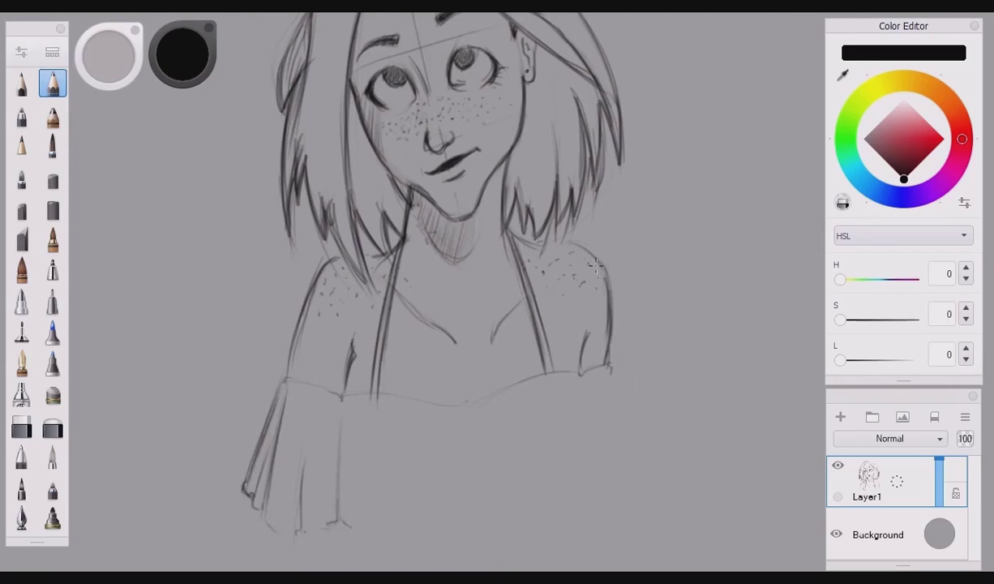
Sketch the flared sleeve on the right arm with its folds and pointed hem.
drag(615, 389, 645, 432)
drag(595, 406, 609, 488)
drag(644, 439, 621, 480)
drag(596, 417, 621, 486)
mouse_move(611, 377)
mouse_down()
mouse_move(631, 418)
mouse_move(629, 470)
mouse_up()
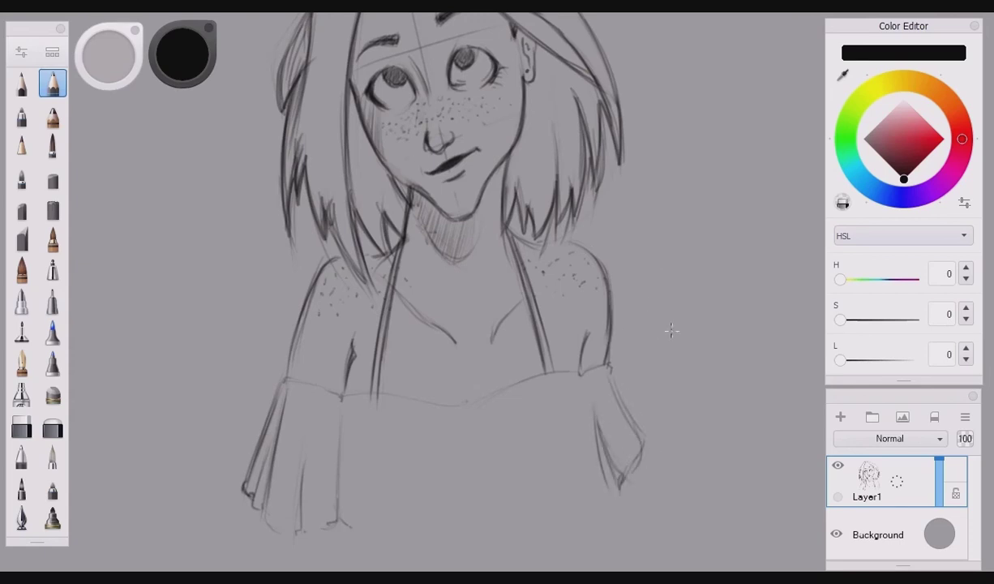
drag(556, 407, 576, 418)
mouse_move(627, 377)
mouse_down()
mouse_move(601, 385)
mouse_move(613, 425)
mouse_up()
Darken the off-shoulder neckline, add vertical fabric folds across the bodice, and reinforce the right sleeve's edge.
mouse_move(304, 389)
mouse_down()
mouse_move(479, 415)
mouse_move(604, 383)
mouse_move(575, 397)
mouse_up()
drag(507, 421, 511, 445)
drag(462, 452, 459, 522)
drag(445, 449, 443, 486)
drag(415, 425, 402, 525)
drag(393, 440, 386, 497)
drag(367, 415, 381, 418)
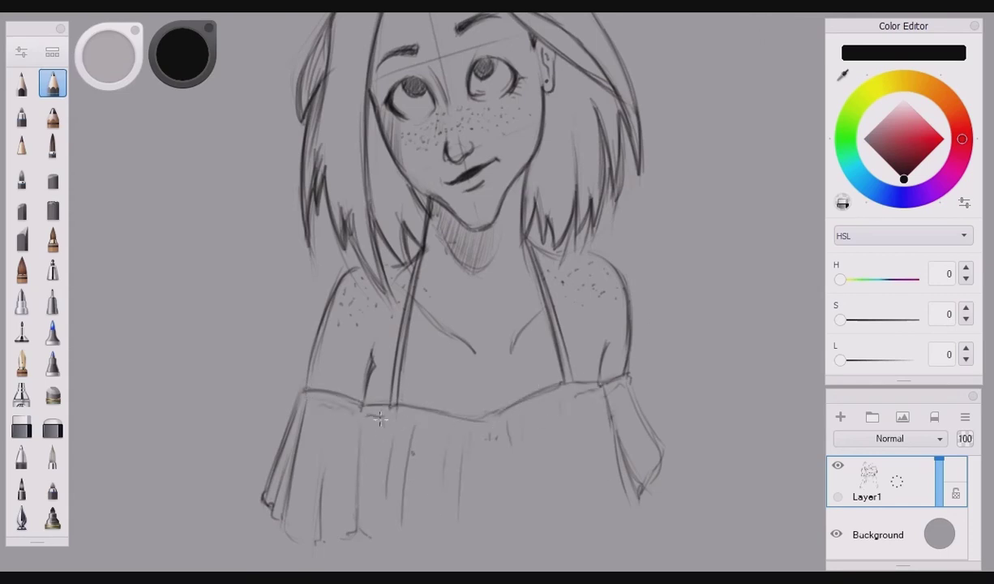
drag(485, 416, 504, 409)
drag(365, 417, 359, 441)
drag(631, 397, 660, 467)
Sketch a wide, rounded hat brim arching behind the girl's head from the hair on one side to the other.
key(space)
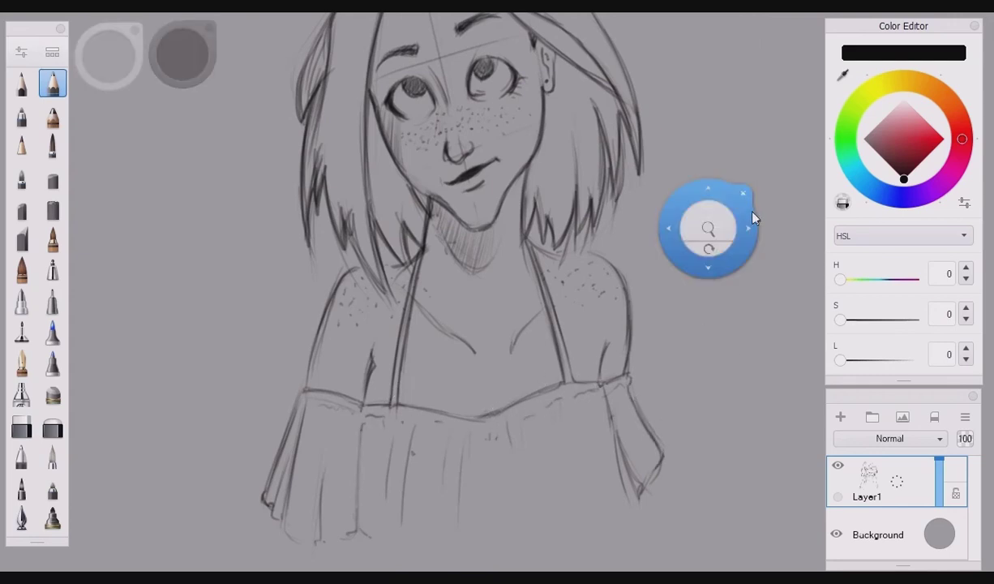
drag(754, 218, 741, 284)
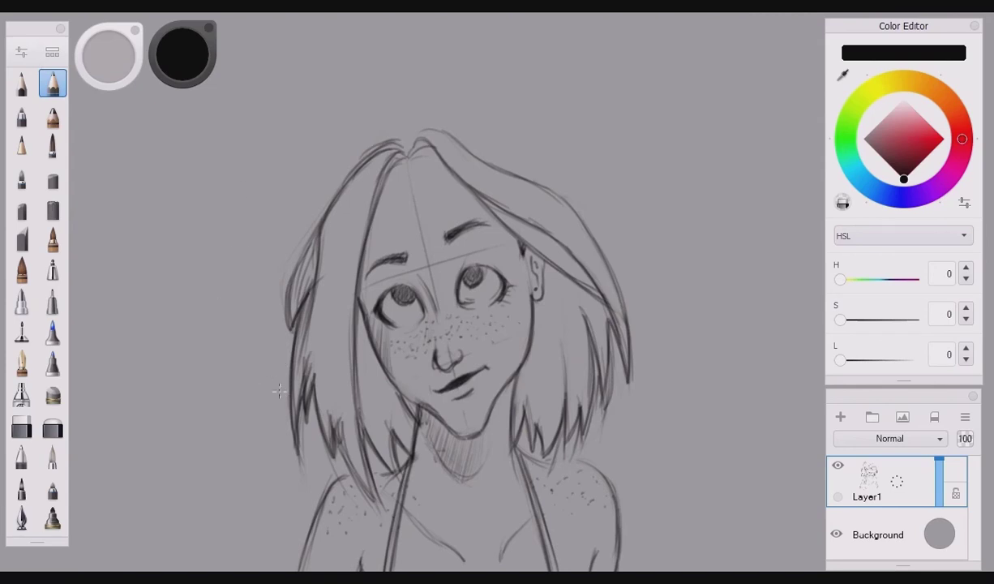
mouse_move(276, 384)
mouse_down()
mouse_move(219, 310)
mouse_move(230, 263)
mouse_up()
drag(634, 174, 621, 273)
drag(640, 212, 620, 274)
drag(626, 155, 638, 241)
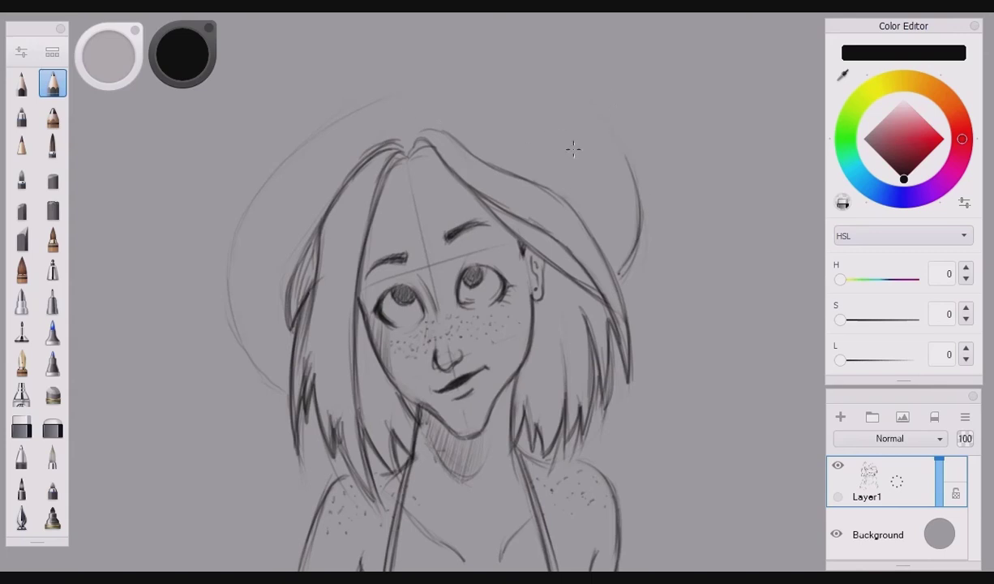
drag(626, 158, 577, 114)
mouse_move(442, 100)
mouse_down()
mouse_move(296, 134)
mouse_move(261, 180)
mouse_move(229, 267)
mouse_up()
mouse_move(496, 92)
mouse_down()
mouse_move(623, 168)
mouse_move(620, 246)
mouse_up()
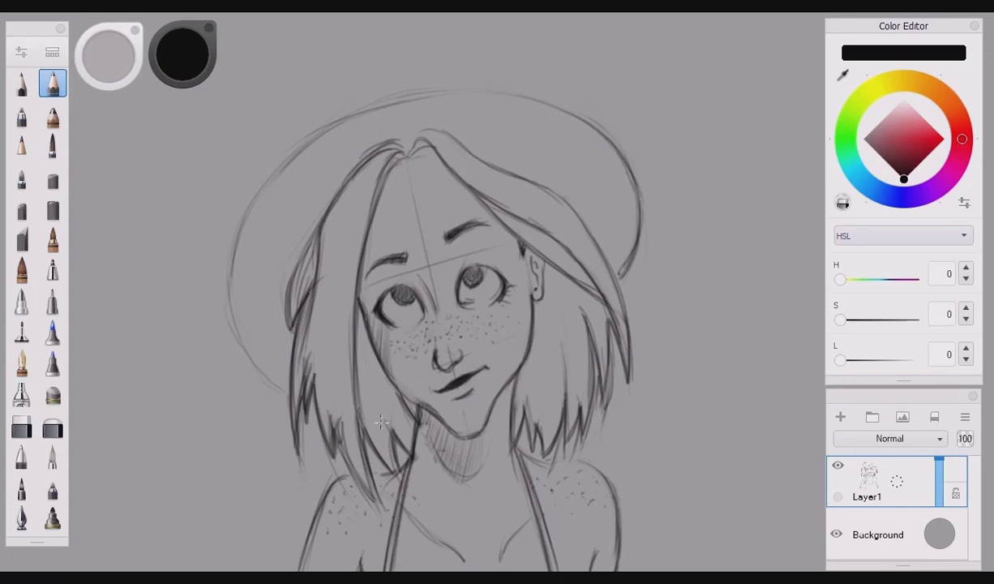
Darken the hat brim's outline along its left side and over the top.
mouse_move(229, 258)
mouse_down()
mouse_move(230, 326)
mouse_move(273, 374)
mouse_up()
drag(230, 301, 256, 382)
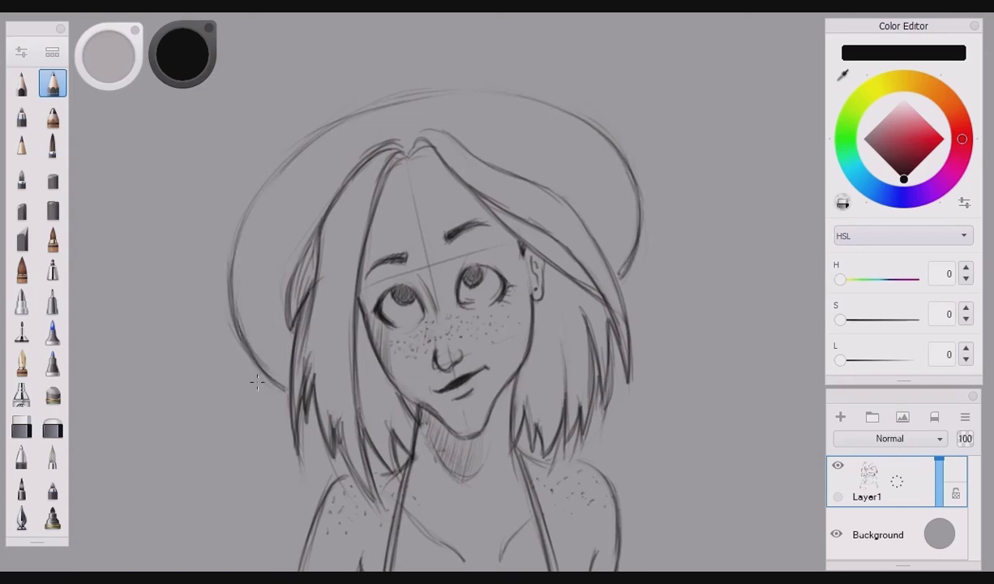
mouse_move(240, 202)
mouse_down()
mouse_move(268, 169)
mouse_move(459, 87)
mouse_up()
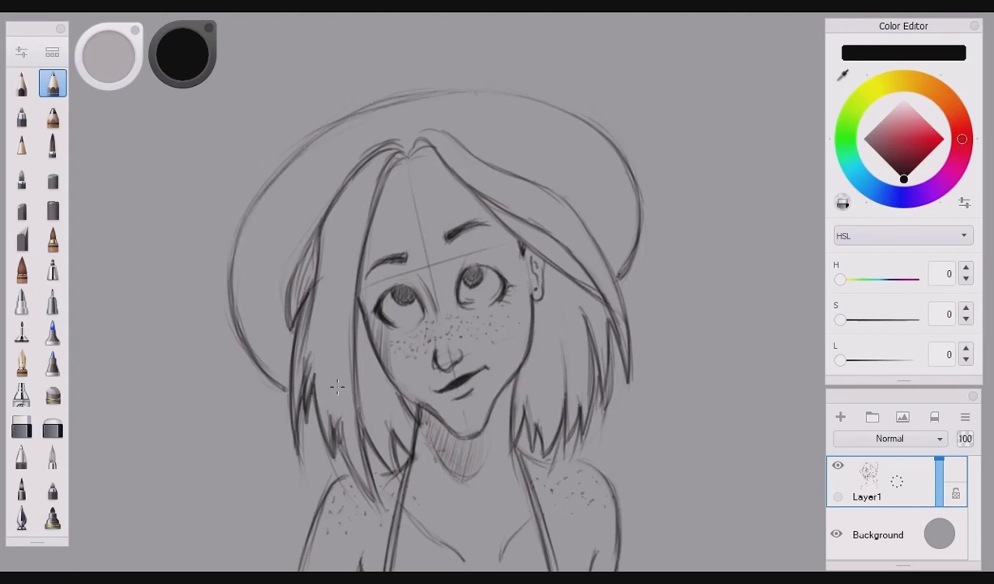
Add fine vertical strands to the hair on both sides and erase the construction guidelines from the face.
mouse_move(327, 236)
mouse_down()
mouse_move(334, 354)
mouse_move(314, 358)
mouse_up()
drag(310, 287, 301, 346)
drag(541, 300, 531, 376)
drag(521, 322, 517, 397)
drag(503, 349, 501, 397)
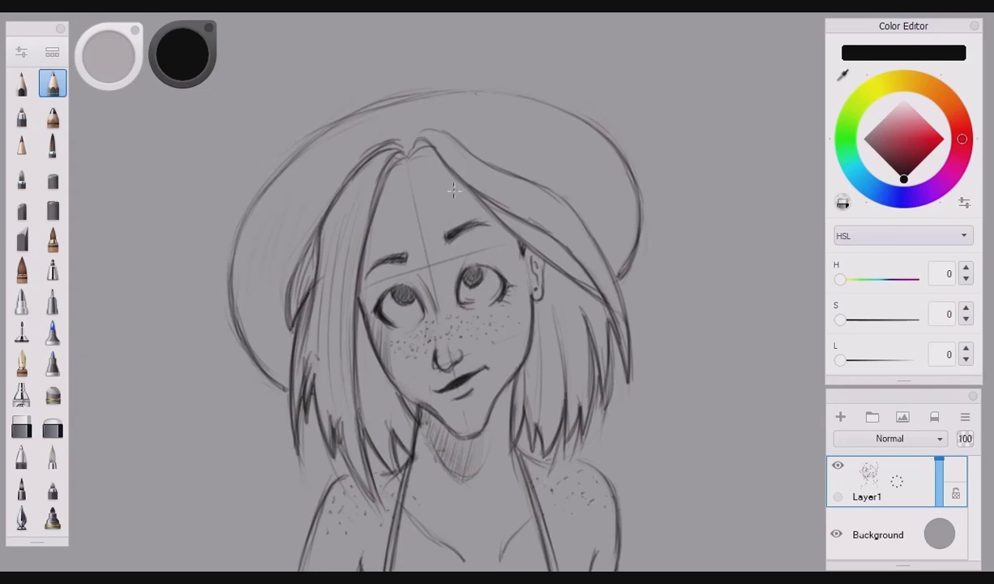
drag(411, 169, 438, 300)
mouse_move(433, 259)
mouse_down()
mouse_move(398, 274)
mouse_move(520, 242)
mouse_up()
Draw a straw weave pattern of short crossing lines across the hat brim.
drag(600, 220, 625, 192)
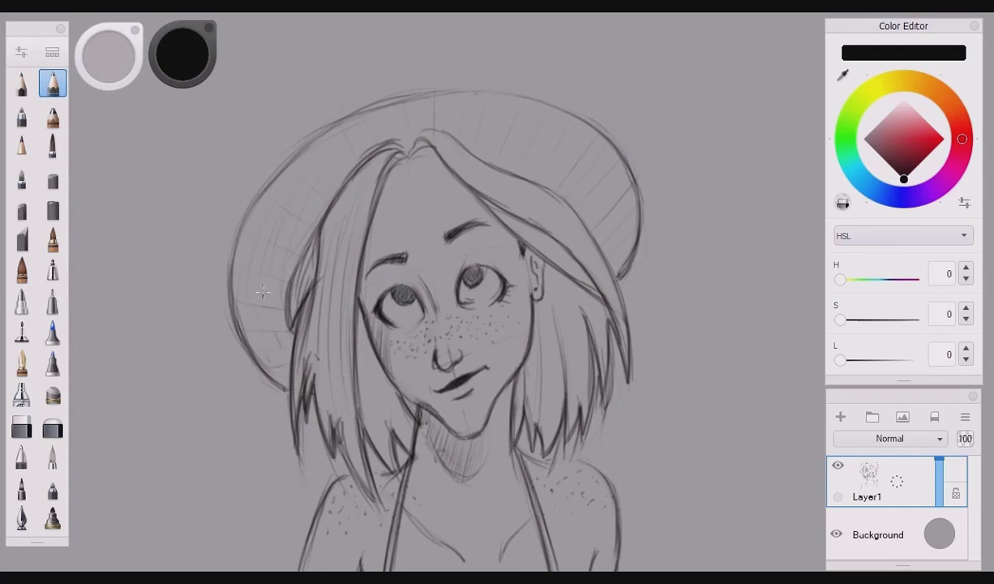
mouse_move(602, 195)
mouse_down()
mouse_move(592, 212)
mouse_move(578, 195)
mouse_move(554, 193)
mouse_up()
drag(544, 152, 529, 167)
drag(510, 131, 526, 139)
drag(488, 103, 504, 109)
drag(476, 118, 460, 115)
Sketch a kitten's head with pointed ears, eyes and two paws peeking over the upper left edge of the hat.
drag(665, 190, 679, 250)
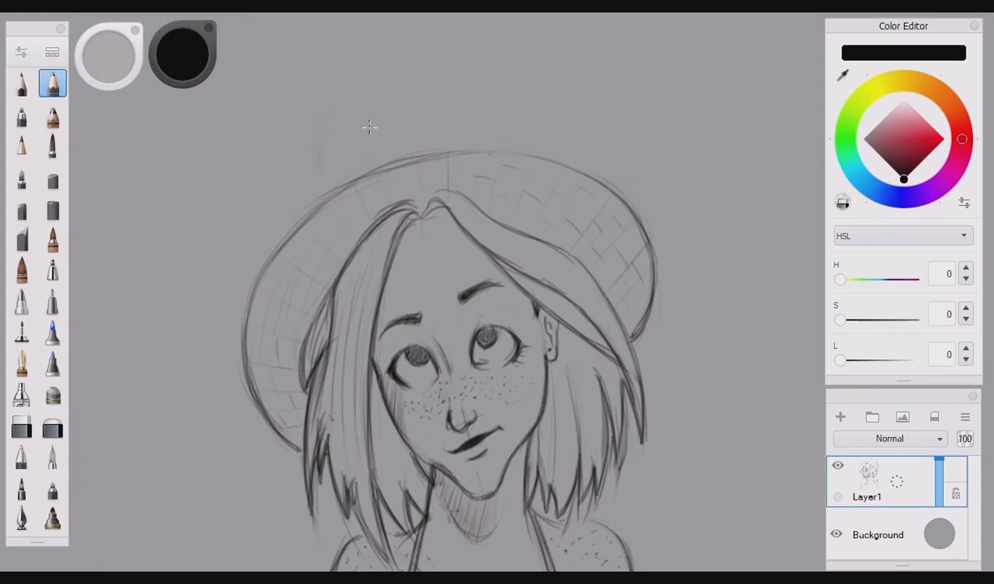
drag(395, 121, 397, 148)
drag(367, 85, 389, 125)
mouse_move(296, 128)
mouse_down()
mouse_move(287, 127)
mouse_move(316, 131)
mouse_move(301, 116)
mouse_move(322, 104)
mouse_move(377, 120)
mouse_move(403, 143)
mouse_move(397, 160)
mouse_up()
mouse_move(297, 147)
mouse_down()
mouse_move(332, 196)
mouse_move(375, 177)
mouse_move(377, 167)
mouse_move(347, 173)
mouse_move(317, 195)
mouse_move(352, 179)
mouse_move(334, 155)
mouse_move(359, 145)
mouse_move(321, 153)
mouse_move(357, 124)
mouse_move(342, 109)
mouse_up()
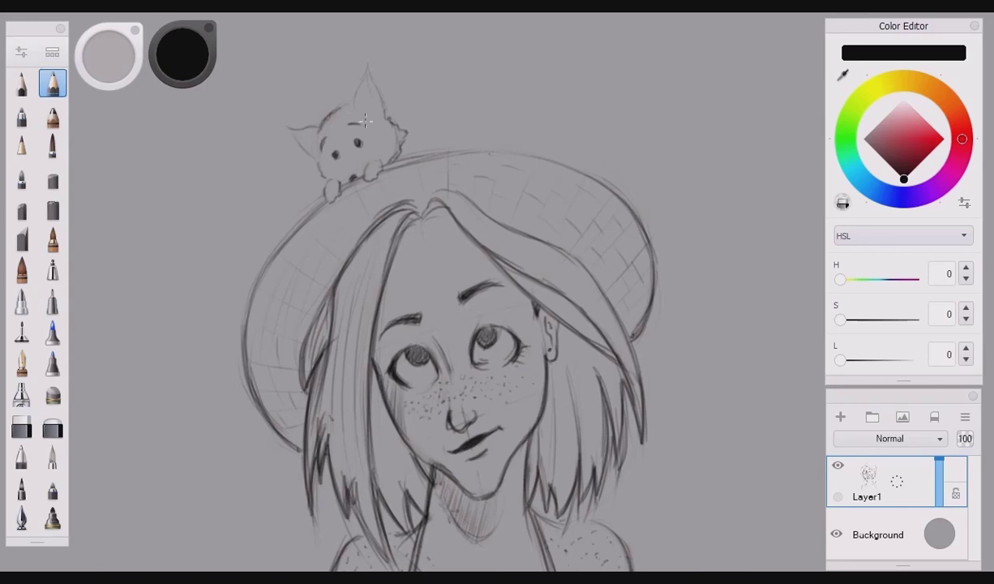
Refine the kitten with furry edges, inner ear lines, a dotted muzzle and darker paw and head outlines.
drag(315, 160, 326, 177)
mouse_move(369, 97)
mouse_down()
mouse_move(373, 109)
mouse_move(367, 68)
mouse_move(384, 112)
mouse_up()
mouse_move(296, 136)
mouse_down()
mouse_move(313, 156)
mouse_move(317, 146)
mouse_up()
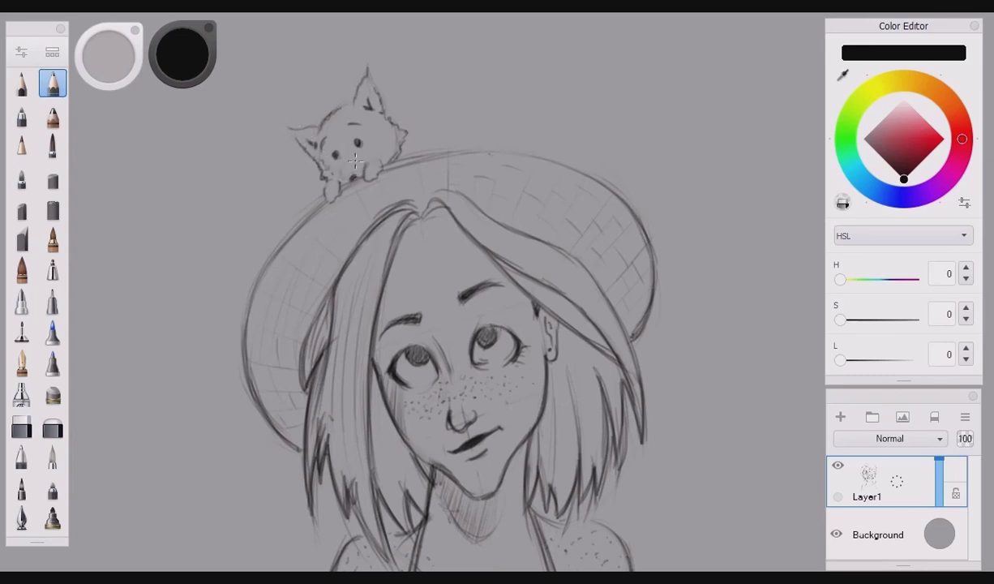
mouse_move(345, 163)
mouse_down()
mouse_move(341, 175)
mouse_move(360, 163)
mouse_move(329, 173)
mouse_up()
drag(329, 191, 325, 199)
drag(325, 120, 353, 105)
drag(322, 123, 289, 126)
Draw the kitten's tail rising from behind the hat brim with a curled tip.
key(space)
drag(551, 106, 475, 182)
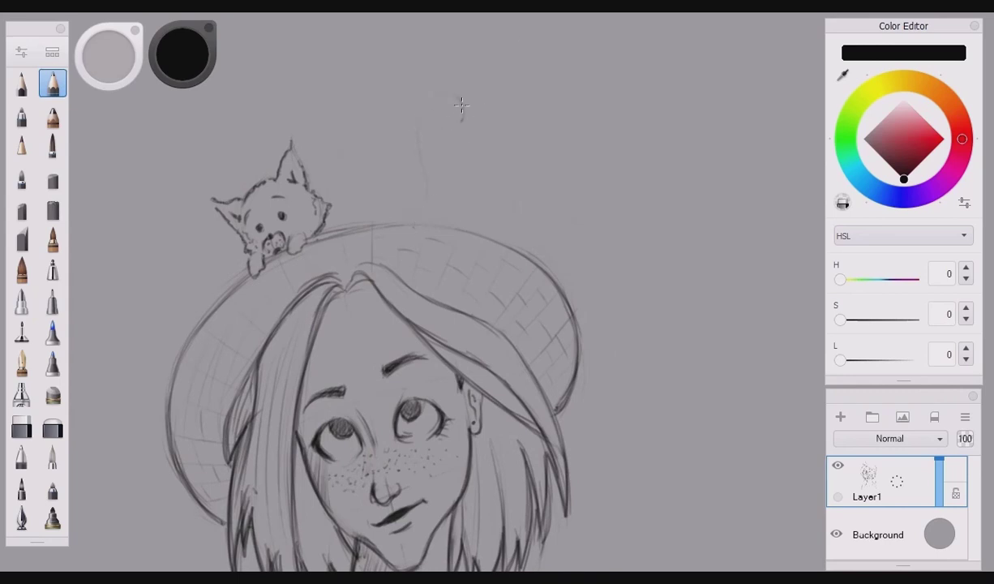
mouse_move(436, 130)
mouse_down()
mouse_move(418, 217)
mouse_move(402, 140)
mouse_move(407, 195)
mouse_up()
mouse_move(455, 95)
mouse_down()
mouse_move(420, 126)
mouse_move(422, 113)
mouse_move(450, 118)
mouse_move(434, 128)
mouse_move(442, 197)
mouse_move(415, 220)
mouse_up()
drag(418, 123, 421, 166)
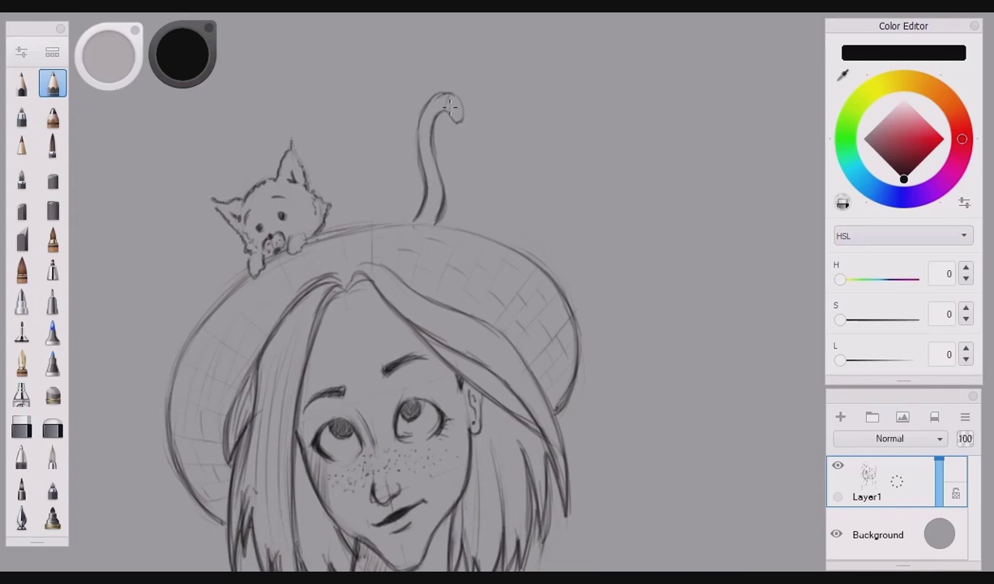
Add short curved stripes across the tip and along the kitten's tail.
drag(450, 95, 448, 110)
drag(444, 96, 431, 133)
drag(418, 132, 429, 138)
drag(428, 190, 443, 188)
drag(599, 347, 602, 335)
scroll(602, 341, down, 5)
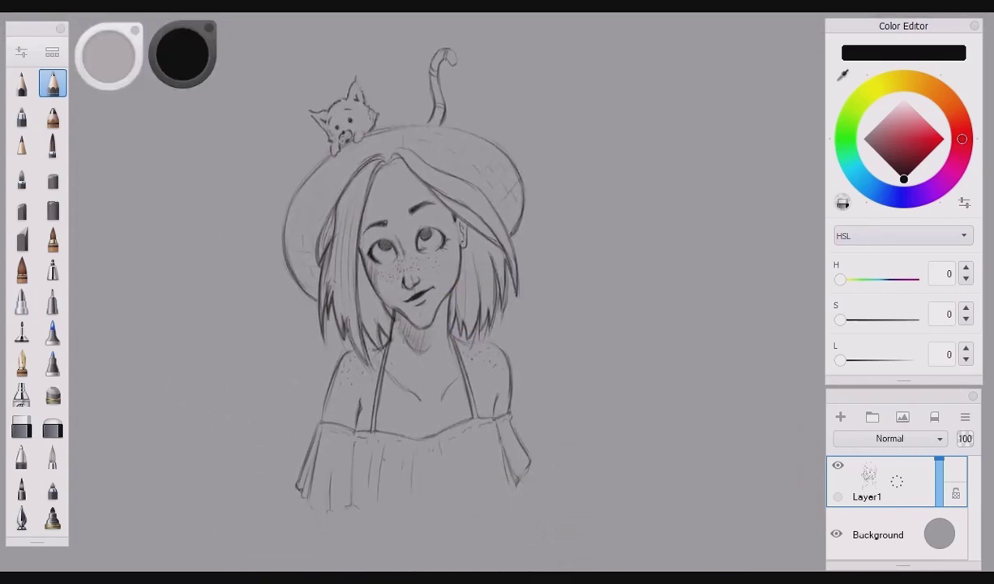
scroll(431, 326, up, 5)
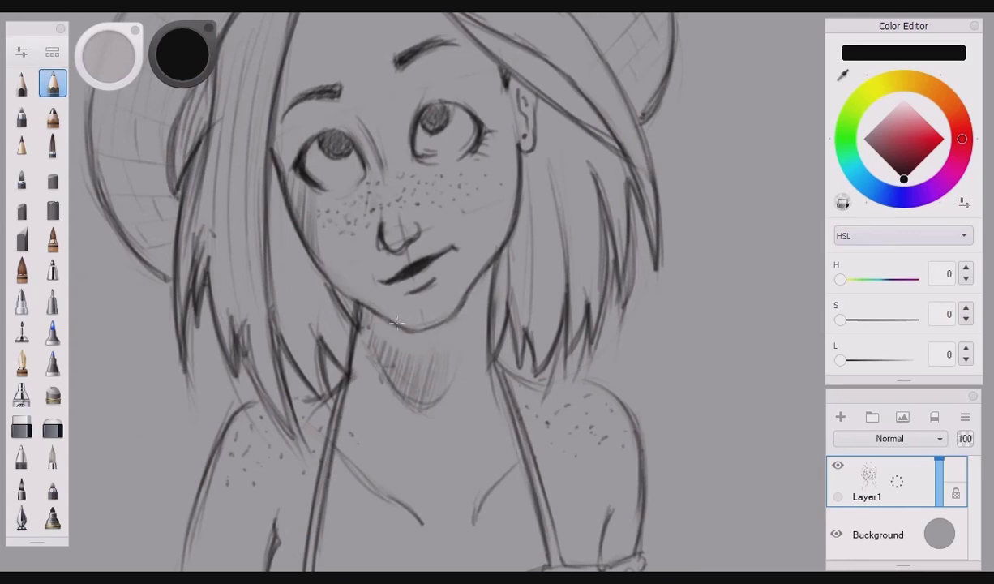
scroll(543, 241, down, 5)
drag(644, 230, 608, 242)
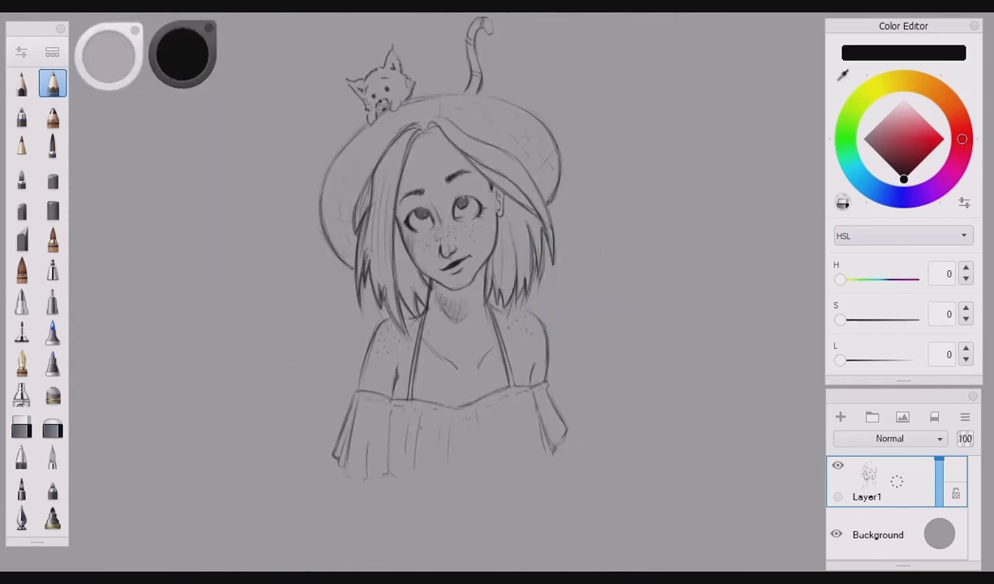